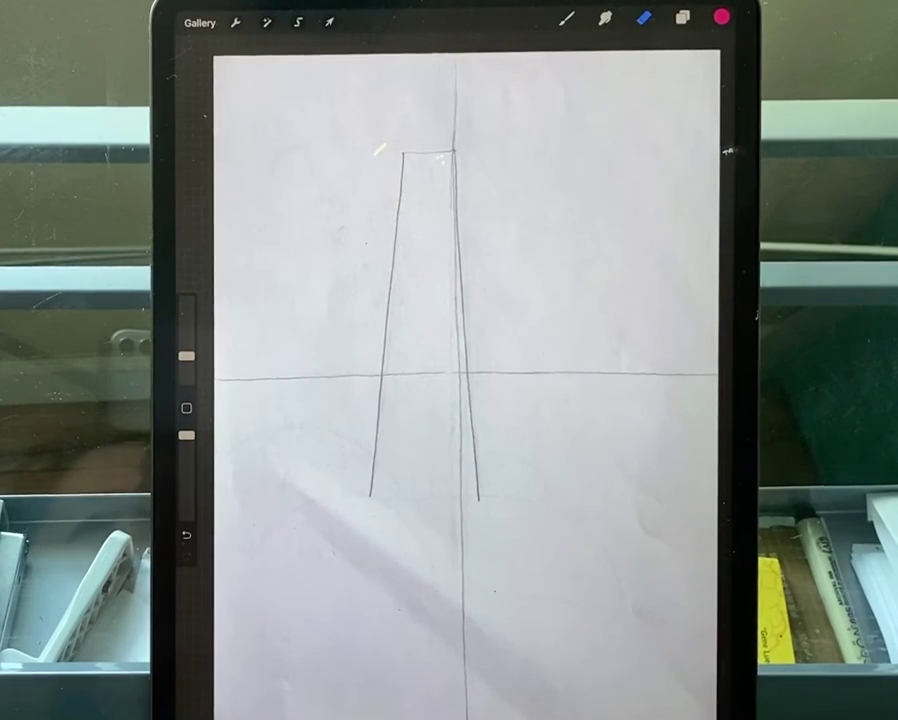
- Undo the stray top stroke, then erase and restore the centre and horizontal guide lines
key("ctrl+z")
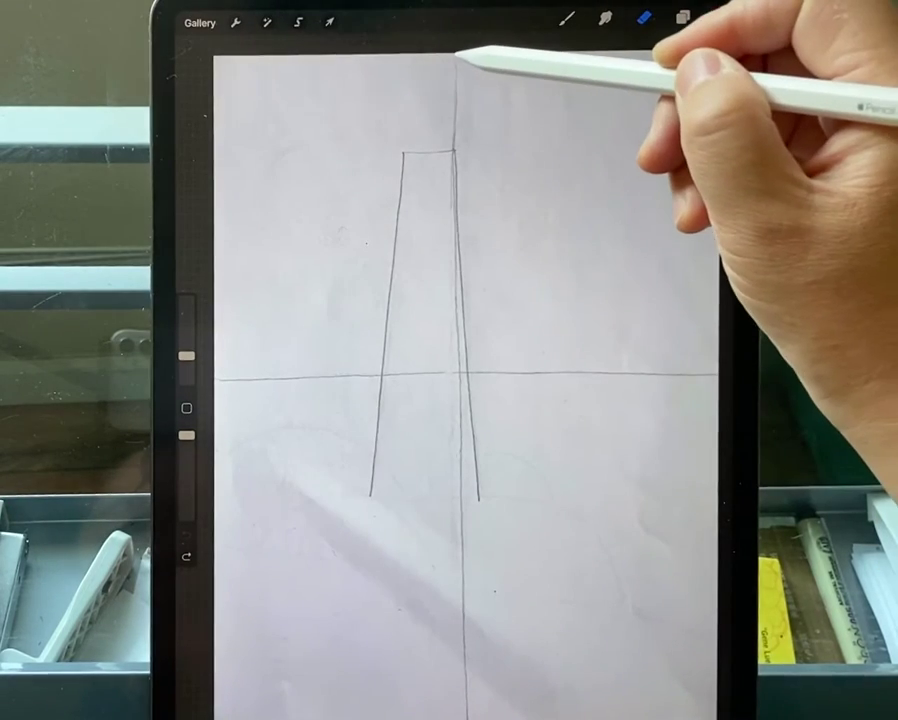
left_click_drag(457, 55, 452, 205)
left_click_drag(715, 376, 218, 378)
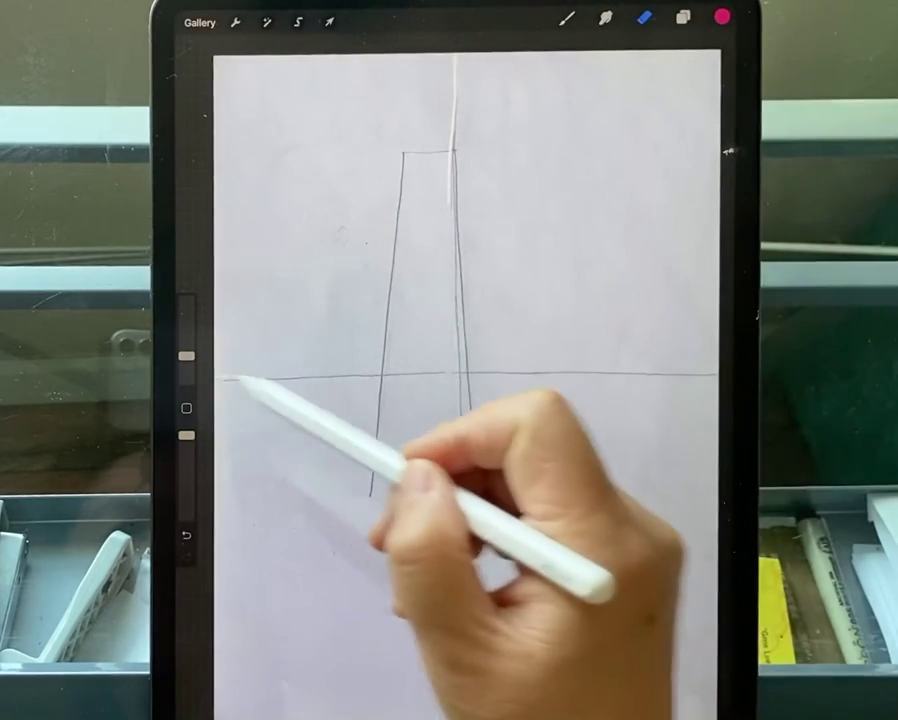
key("ctrl+z")
key("ctrl+z")
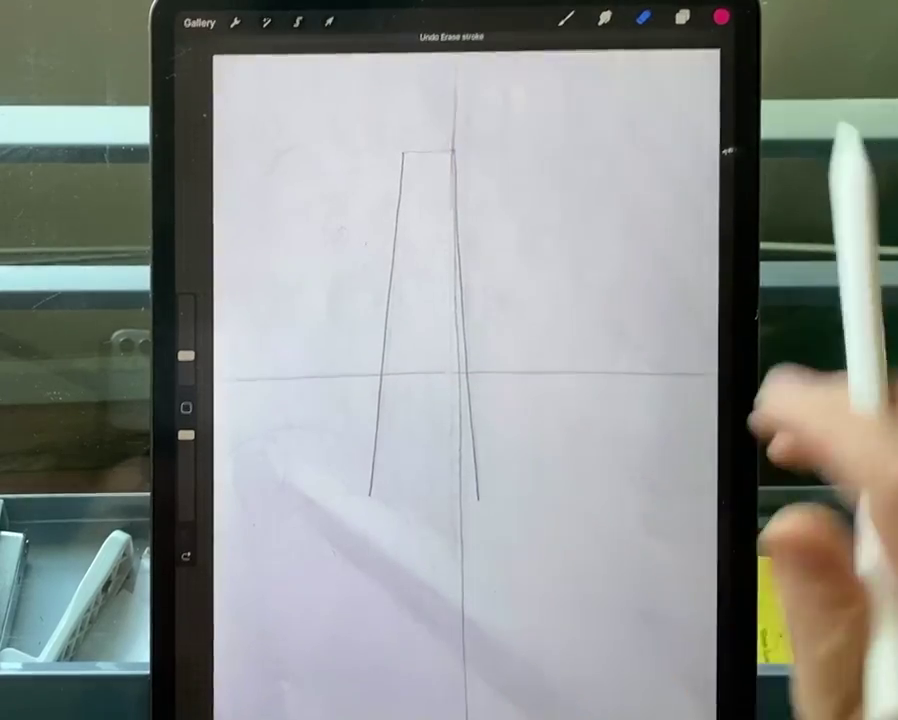
- Trace the trapezoid's top edge, both sides and bottom base in pink
left_click(566, 20)
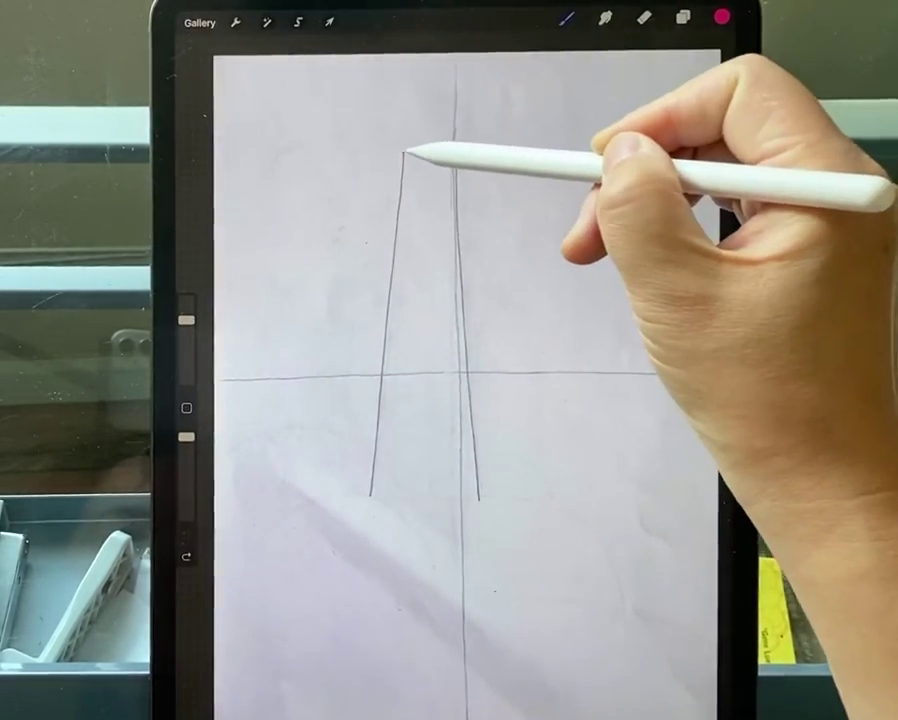
left_click_drag(406, 150, 462, 147)
mouse_move(405, 153)
left_mouse_down()
mouse_move(462, 150)
mouse_move(408, 176)
mouse_move(369, 493)
left_mouse_up()
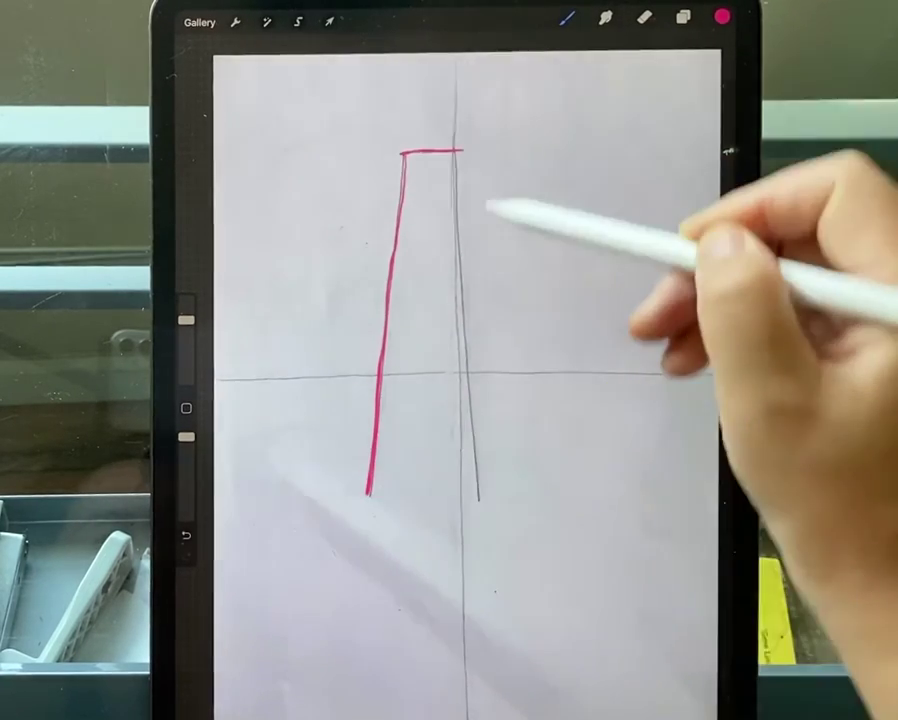
mouse_move(459, 153)
left_mouse_down()
mouse_move(463, 324)
mouse_move(482, 498)
left_mouse_up()
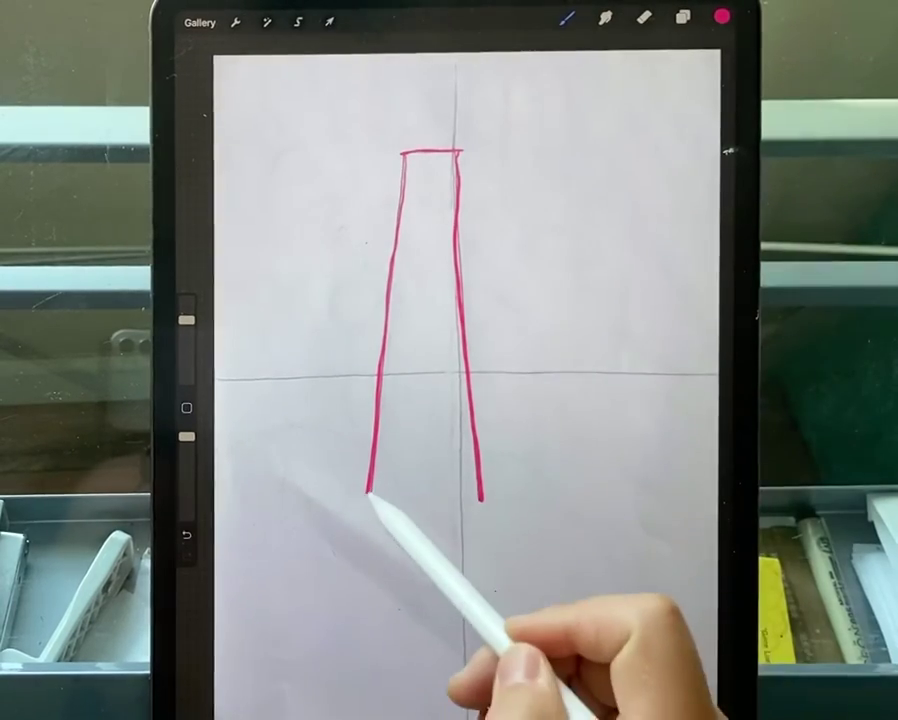
left_click_drag(370, 493, 483, 492)
mouse_move(310, 486)
left_mouse_down()
mouse_move(365, 500)
mouse_move(317, 491)
mouse_move(513, 505)
left_mouse_up()
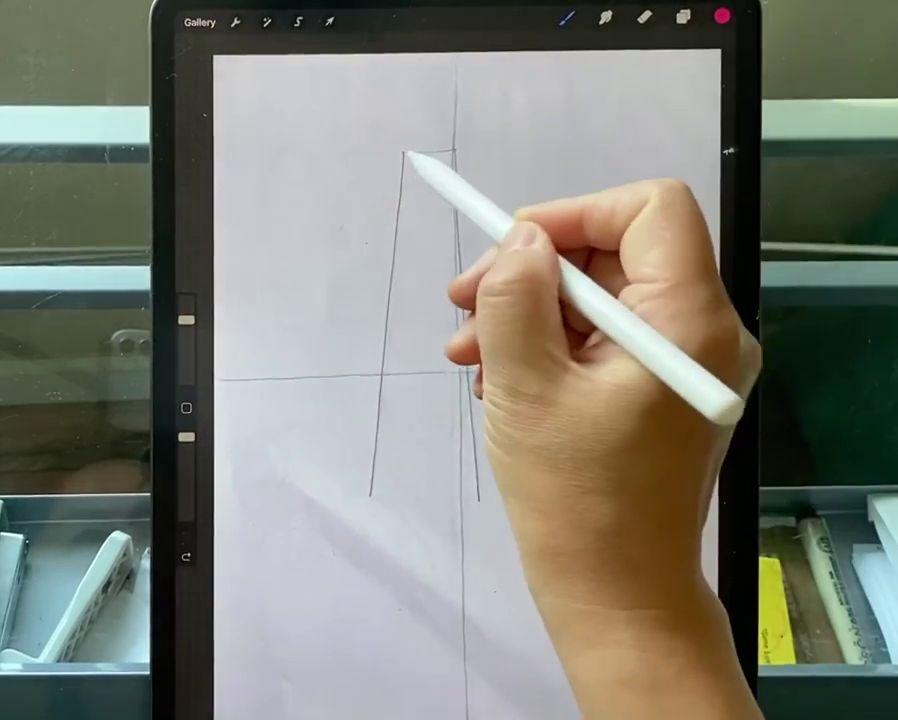
- Add pink strokes capping the top, marking the base and beside the right side, then undo one
left_click_drag(388, 154, 452, 151)
mouse_move(350, 502)
left_mouse_down()
mouse_move(516, 500)
mouse_move(512, 492)
left_mouse_up()
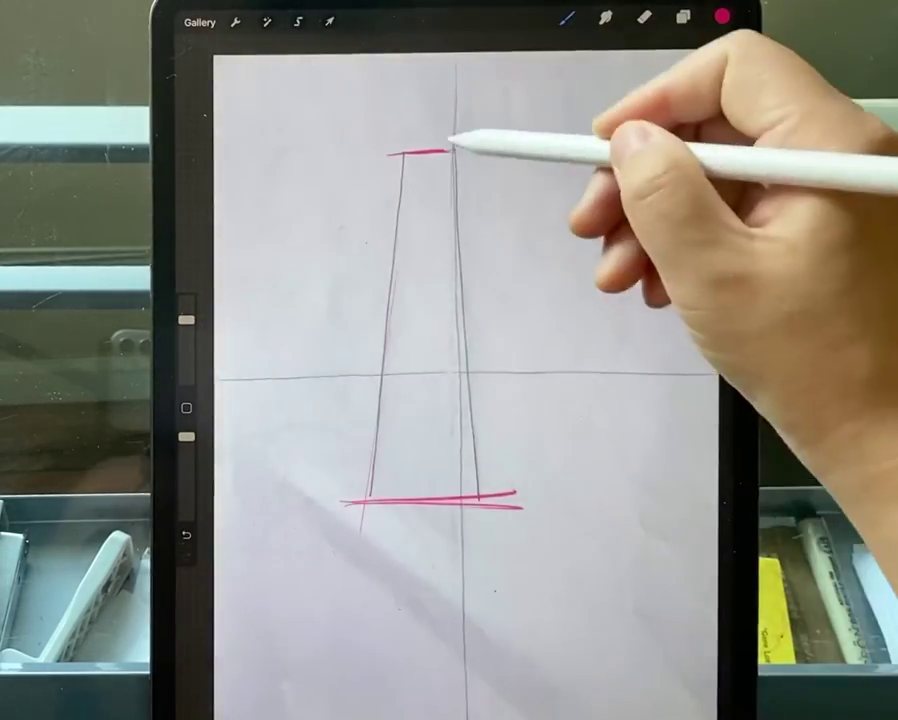
left_click_drag(452, 152, 490, 490)
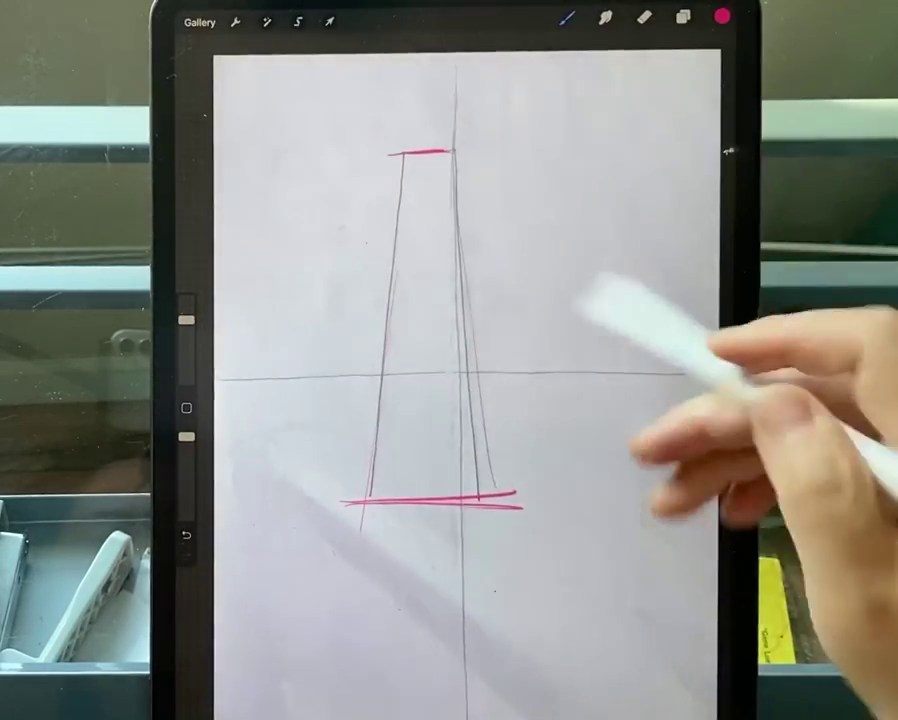
key("ctrl+z")
key("ctrl+z")
key("ctrl+z")
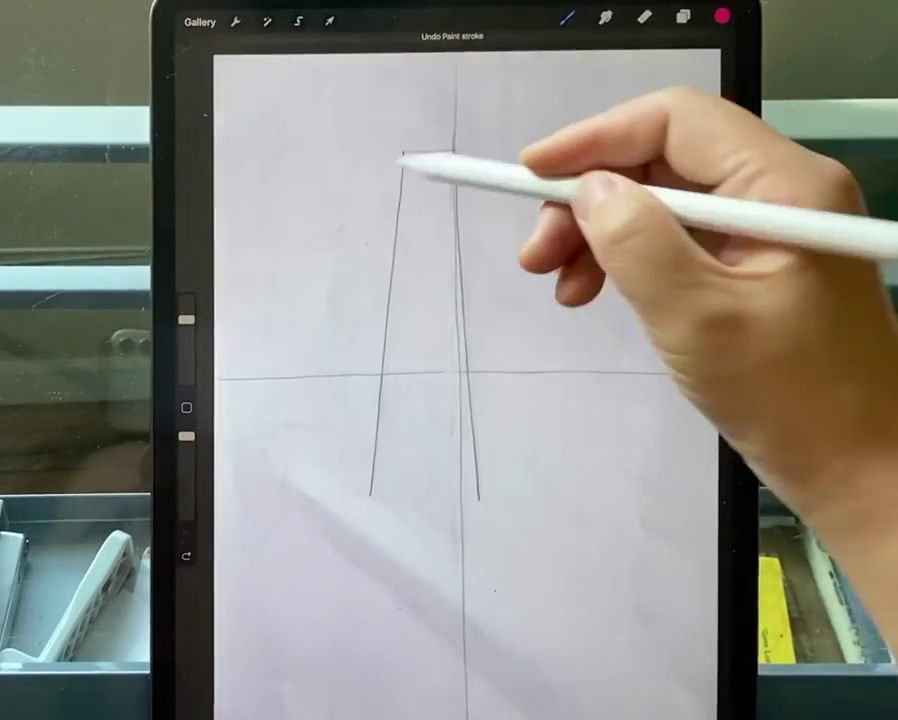
- Draw pink vertical lines beside both tower sides, joined by a line across the top
left_click_drag(372, 150, 366, 242)
left_click_drag(370, 152, 362, 500)
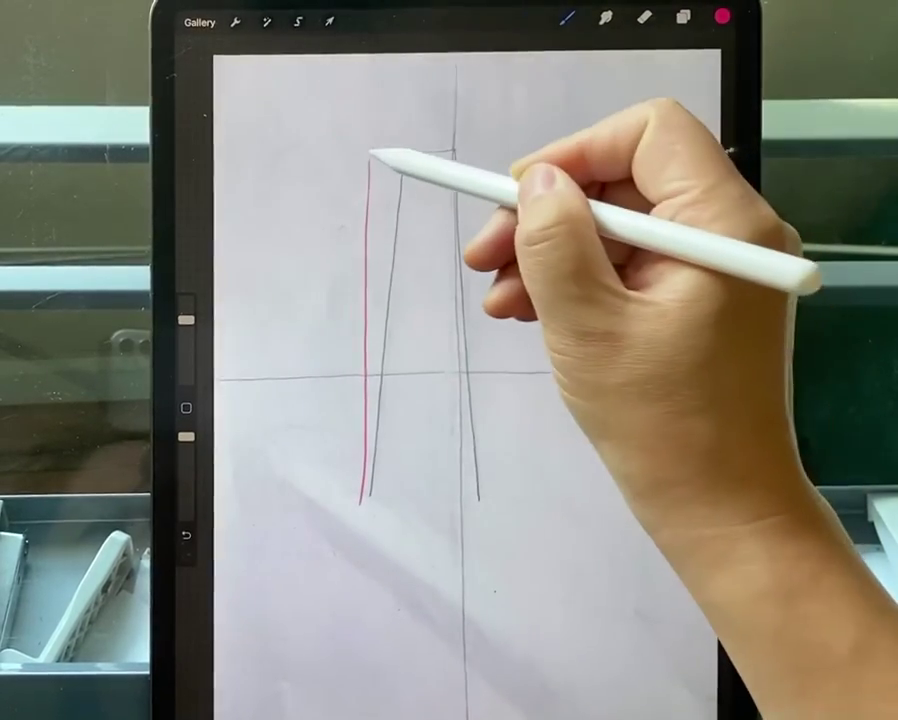
mouse_move(371, 153)
left_mouse_down()
mouse_move(493, 147)
mouse_move(488, 500)
left_mouse_up()
left_click_drag(356, 504, 497, 505)
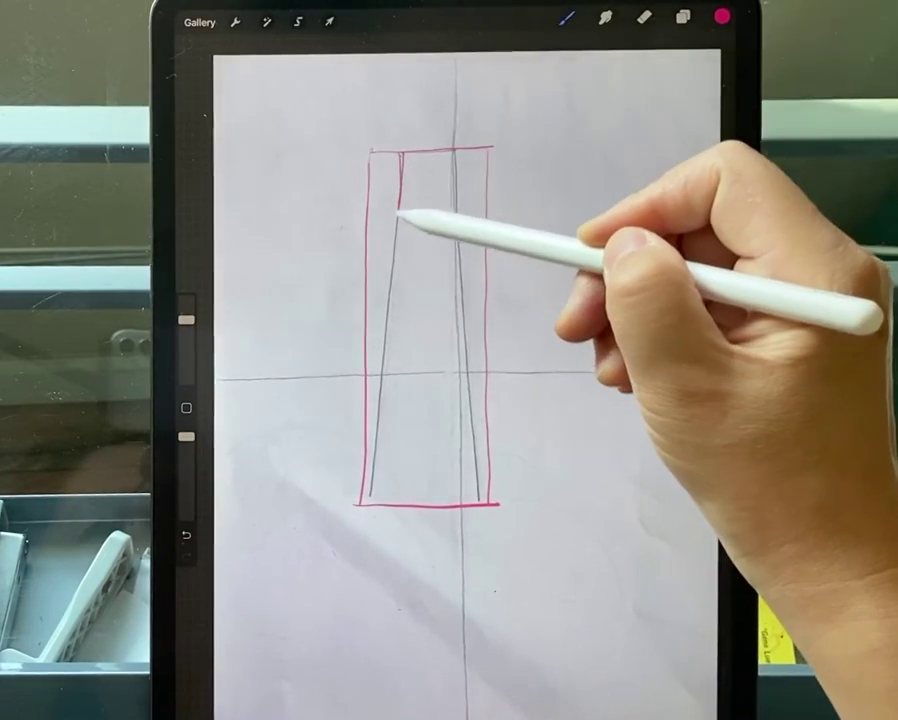
left_click_drag(400, 213, 360, 494)
left_click_drag(455, 150, 487, 500)
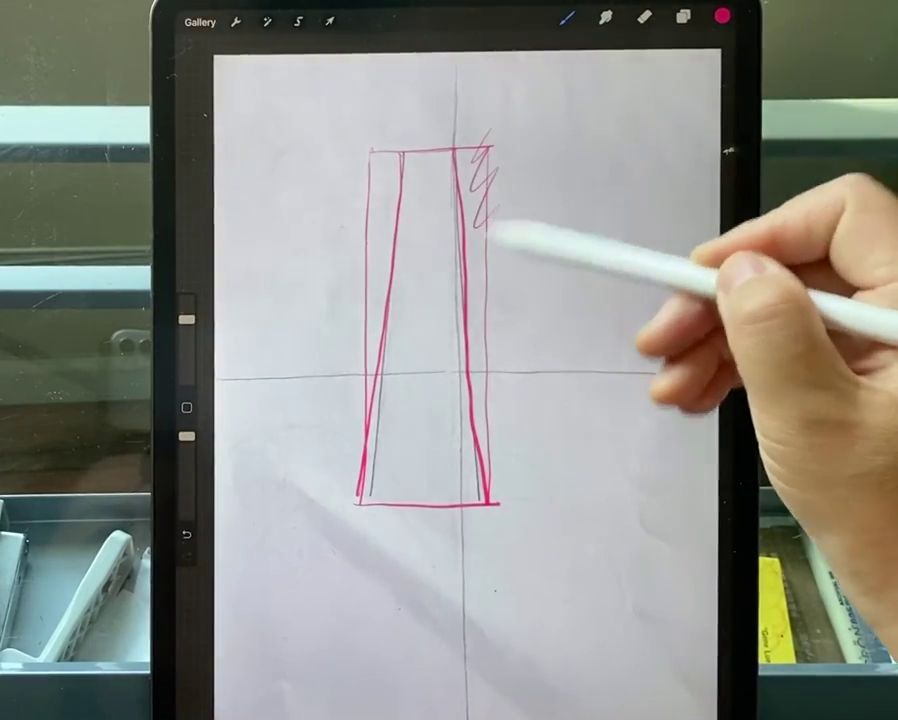
- Hatch along the tower's outer sides, then undo the hatching and extra pink strokes
left_click(644, 17)
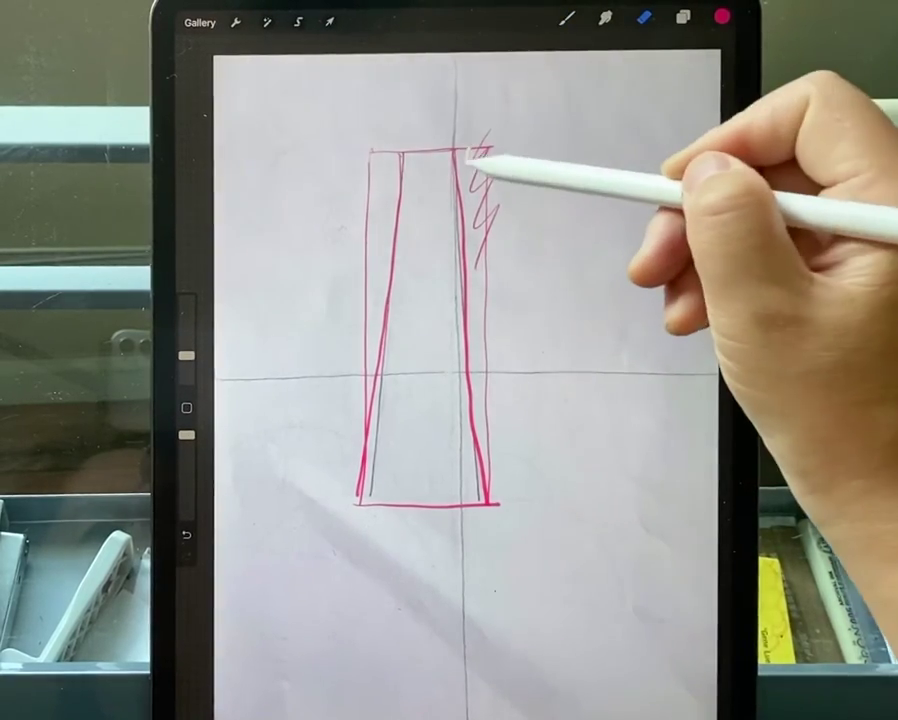
left_click_drag(487, 310, 487, 365)
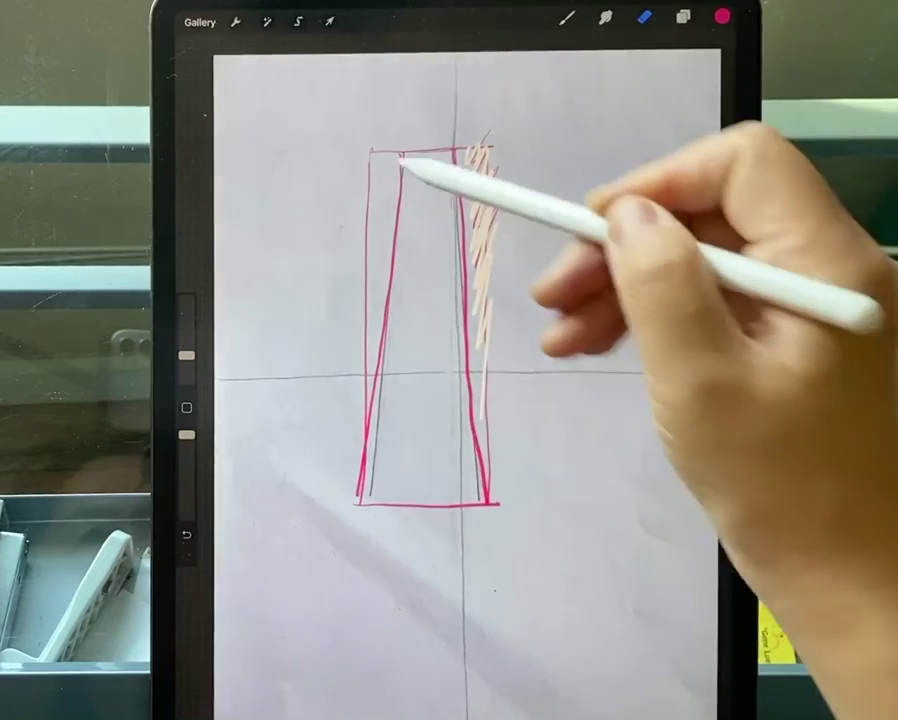
mouse_move(375, 130)
left_mouse_down()
mouse_move(380, 220)
mouse_move(355, 420)
left_mouse_up()
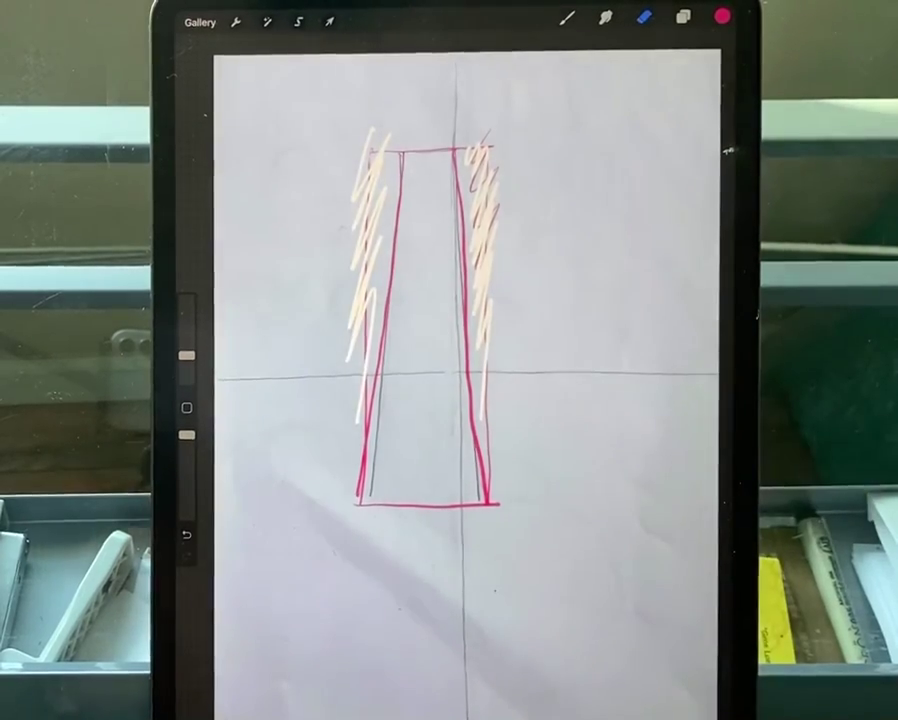
key("ctrl+z")
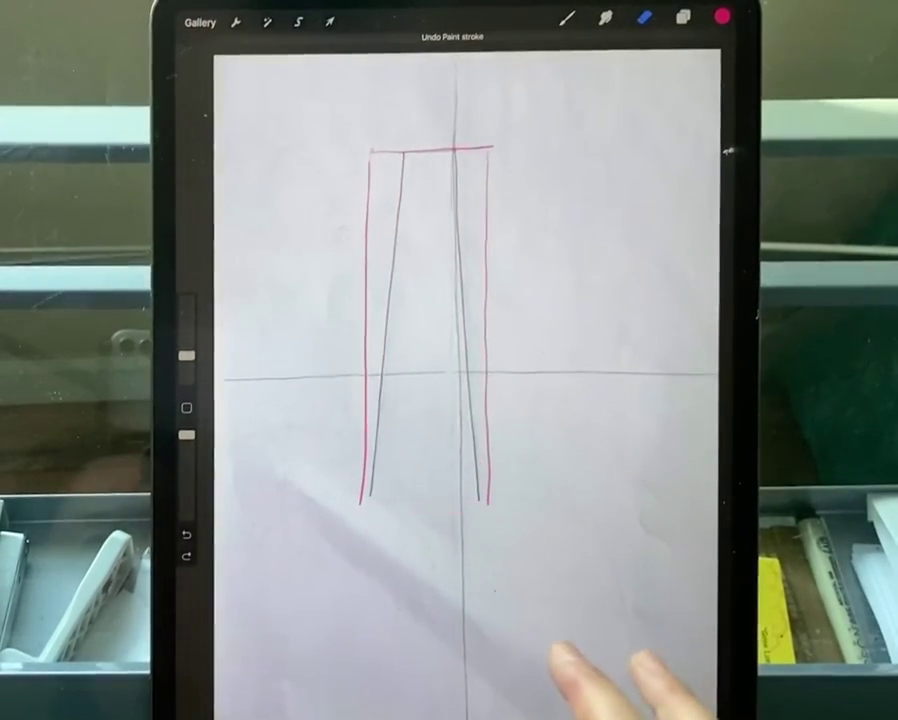
- Undo the last pink line, open the lighthouse sketch from the Gallery, and erase part of the left hill arch
key("ctrl+z")
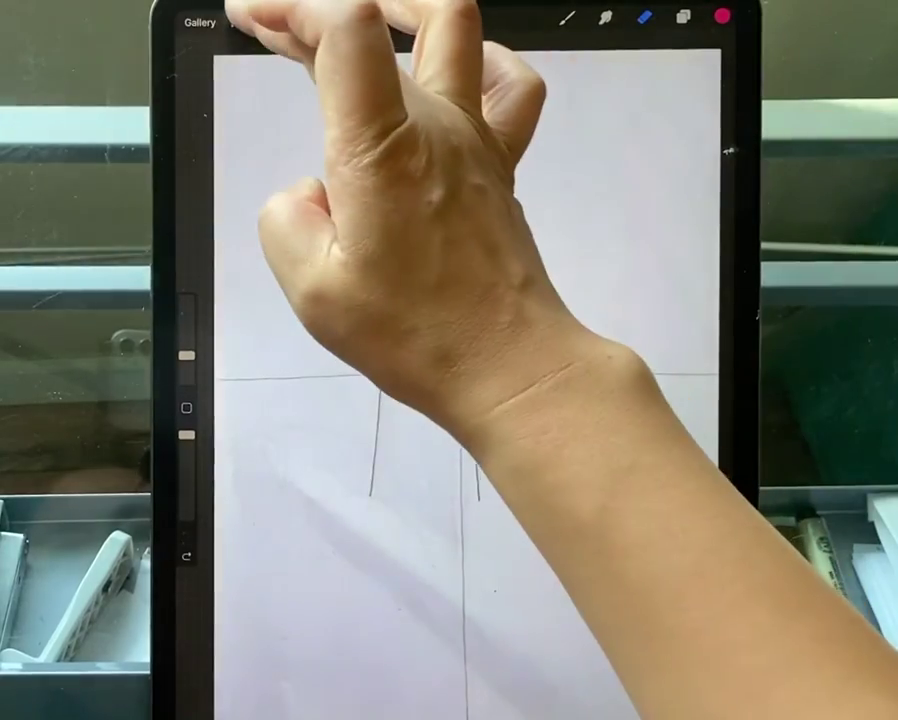
left_click(236, 22)
left_click(236, 22)
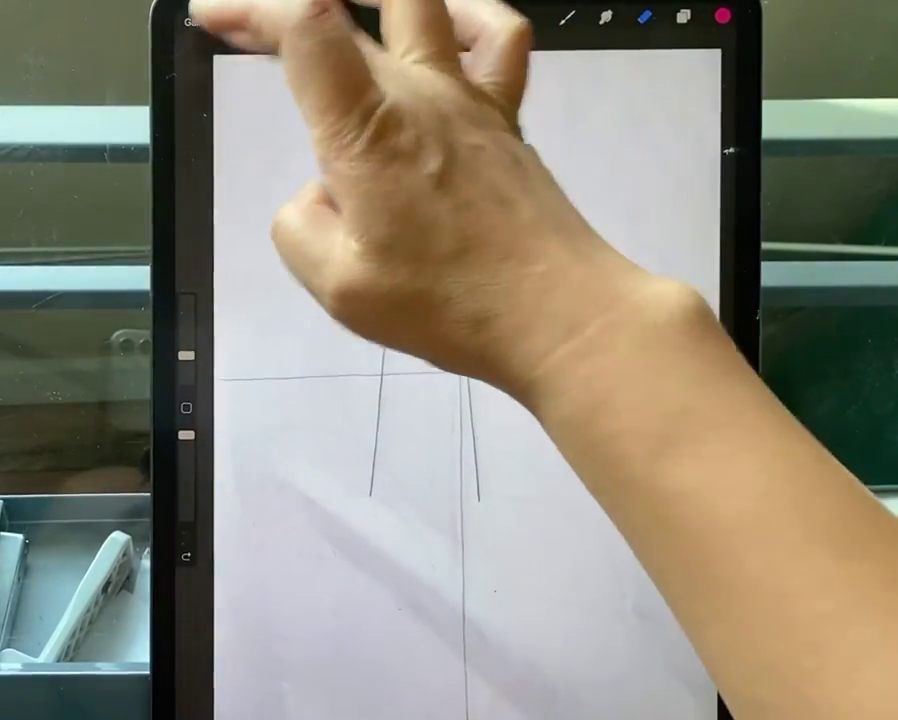
left_click(199, 22)
left_click(662, 400)
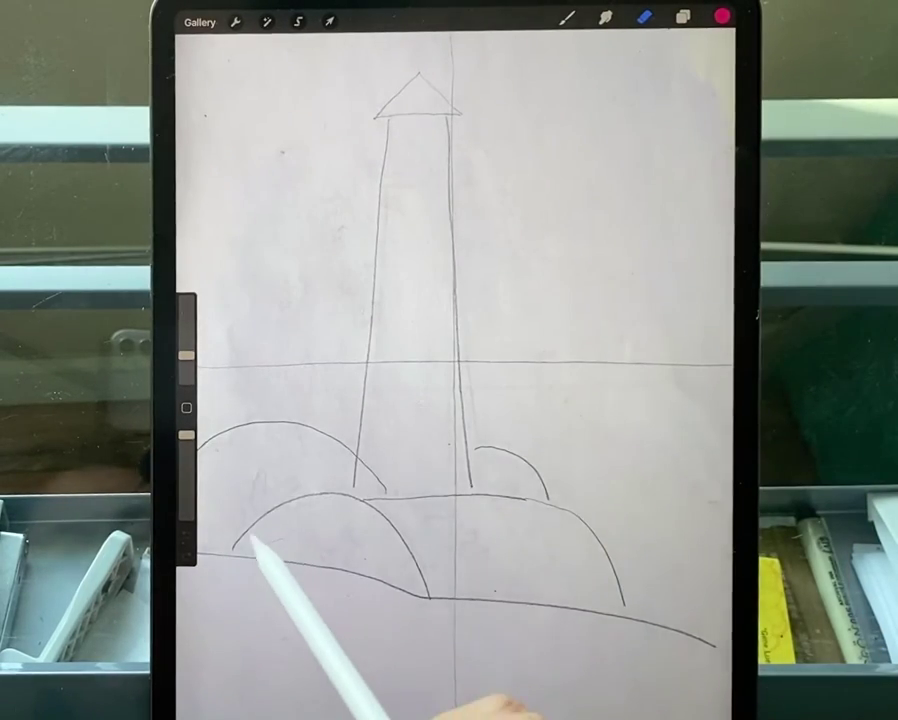
left_click_drag(330, 432, 385, 472)
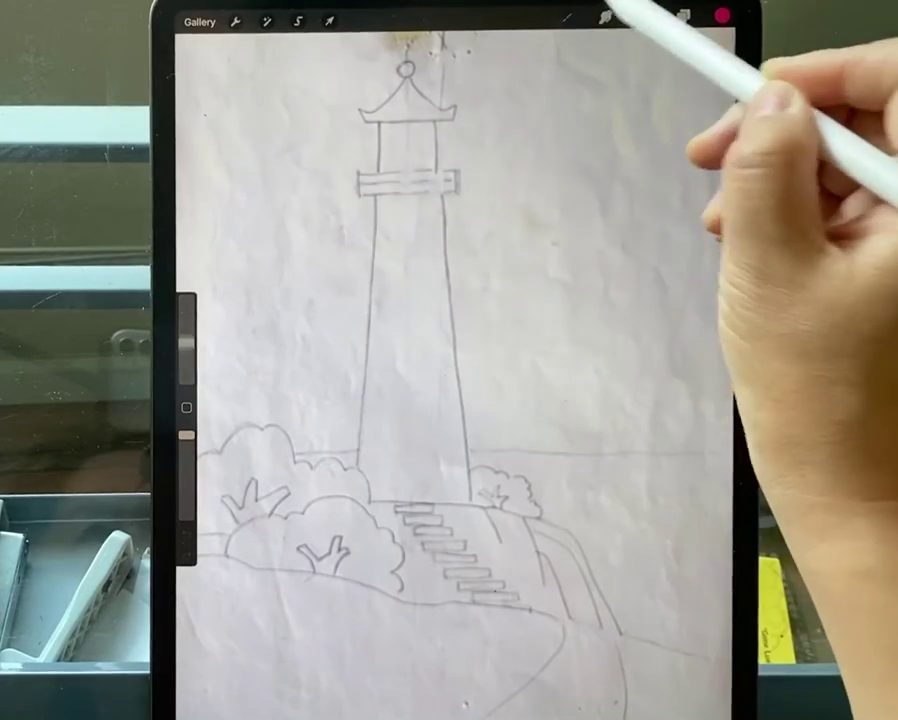
left_click(567, 17)
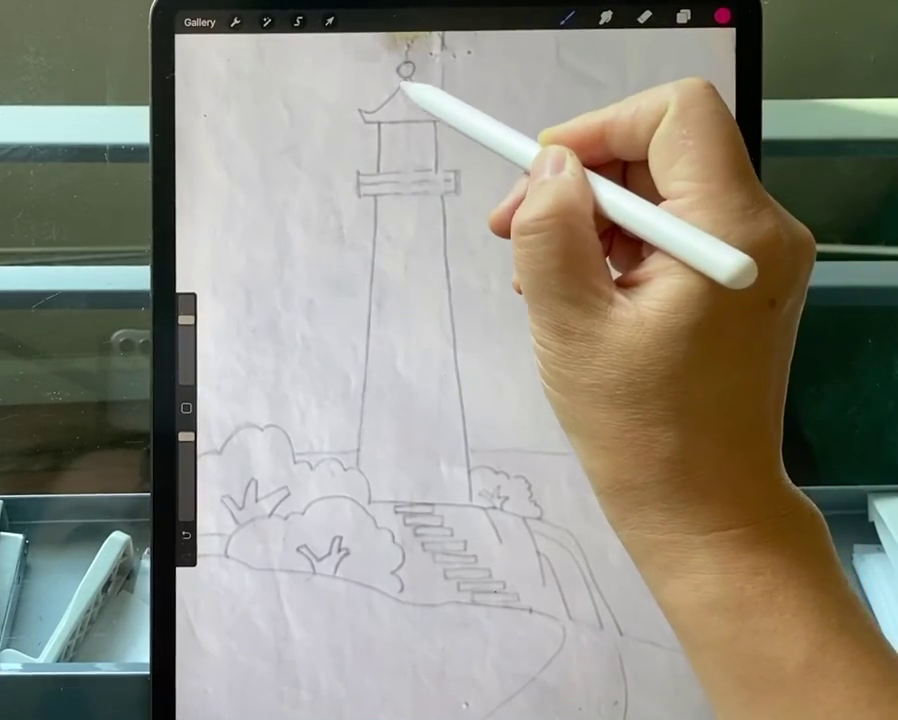
mouse_move(405, 80)
left_mouse_down()
mouse_move(368, 124)
mouse_move(444, 122)
left_mouse_up()
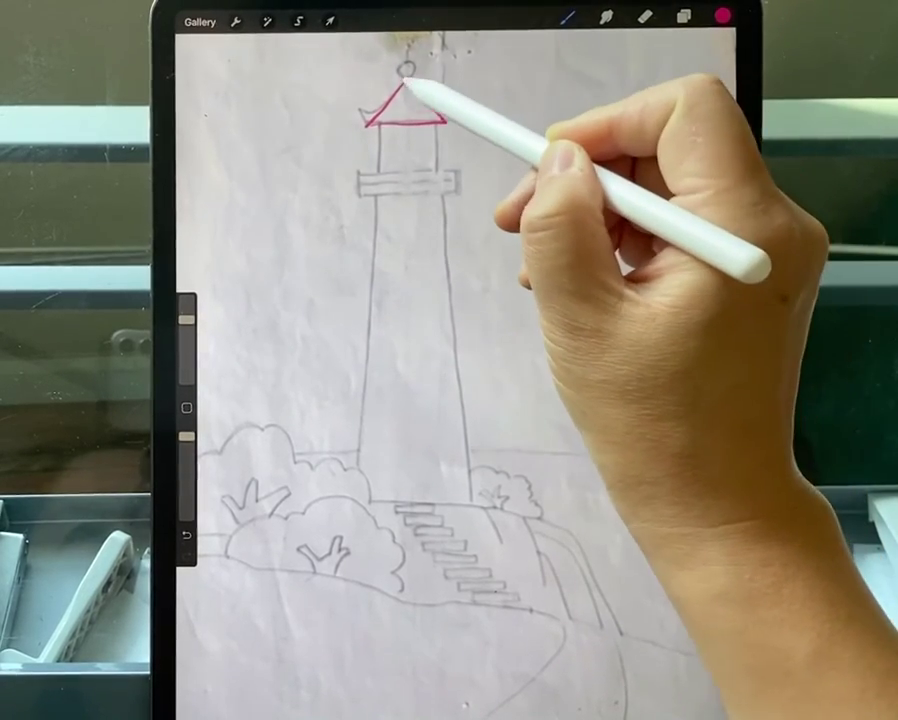
mouse_move(365, 118)
left_mouse_down()
mouse_move(444, 124)
mouse_move(460, 112)
left_mouse_up()
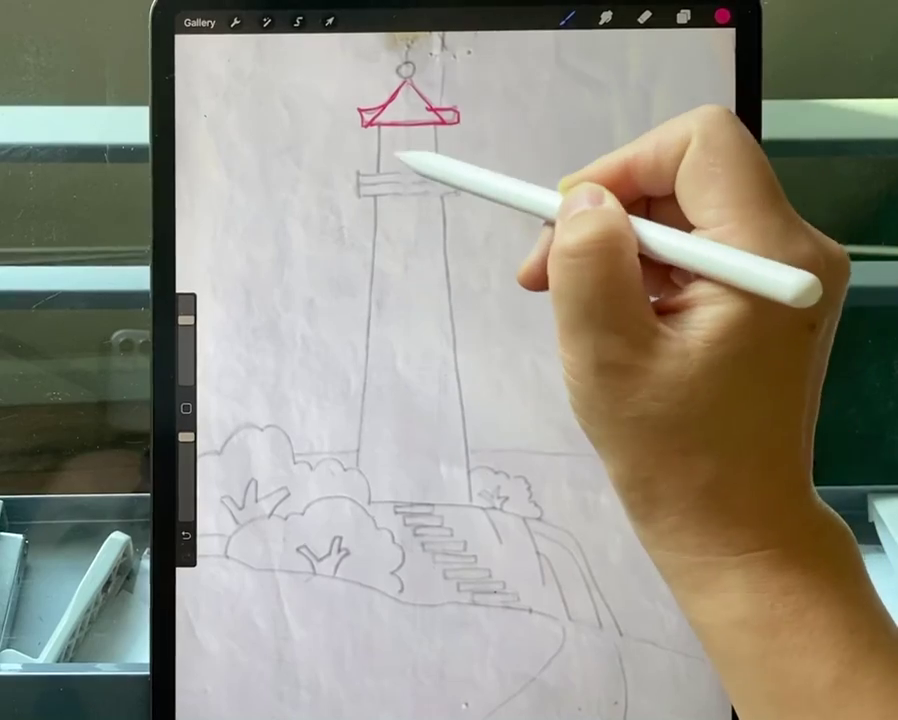
left_click_drag(378, 128, 366, 310)
left_click_drag(434, 130, 458, 320)
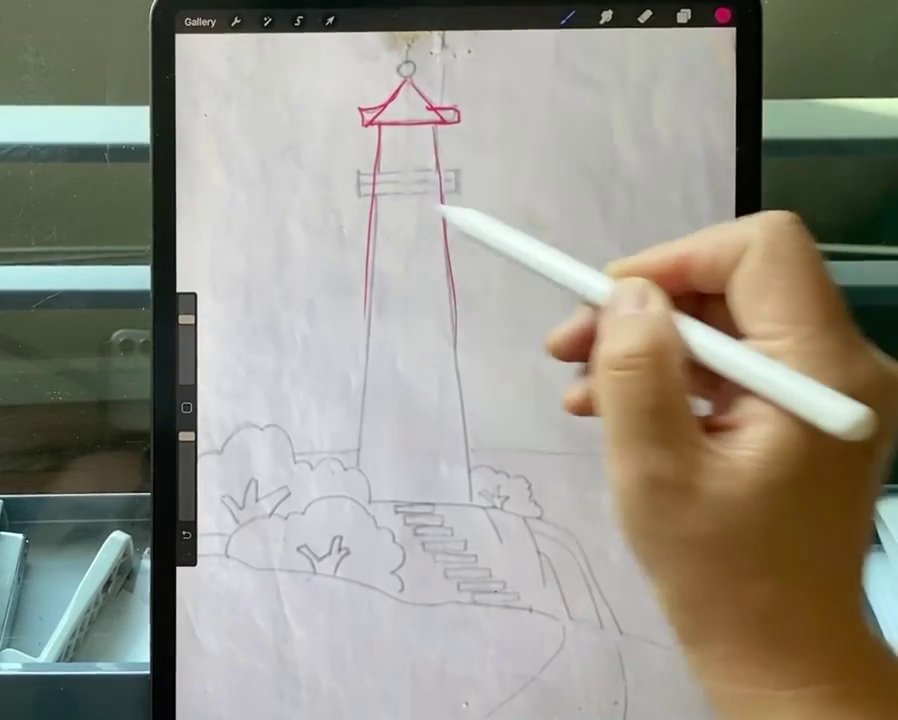
mouse_move(392, 176)
left_mouse_down()
mouse_move(462, 174)
mouse_move(357, 198)
mouse_move(466, 175)
left_mouse_up()
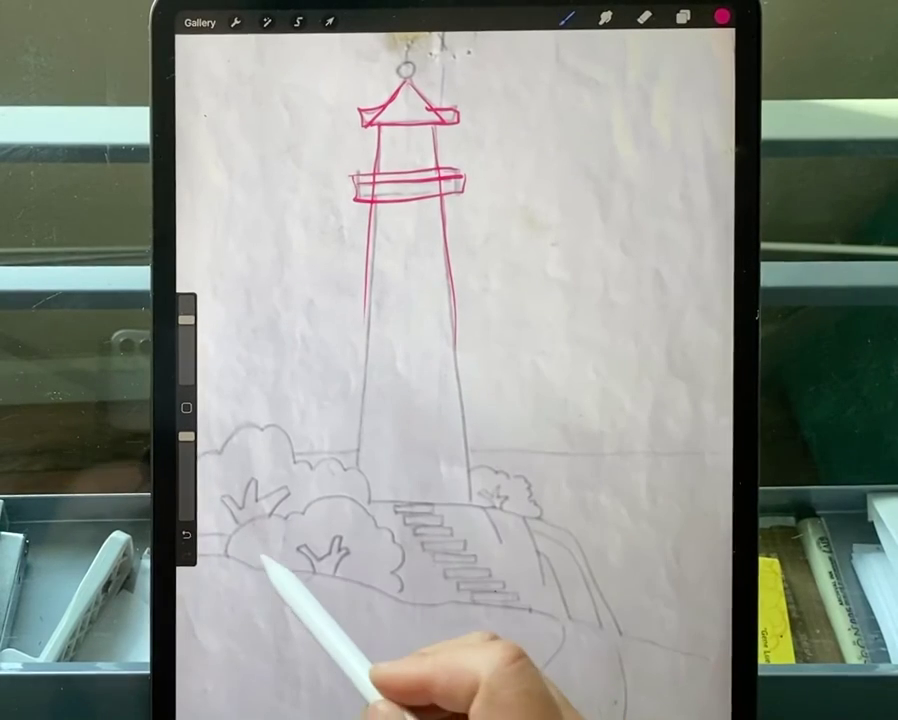
left_click_drag(222, 556, 390, 536)
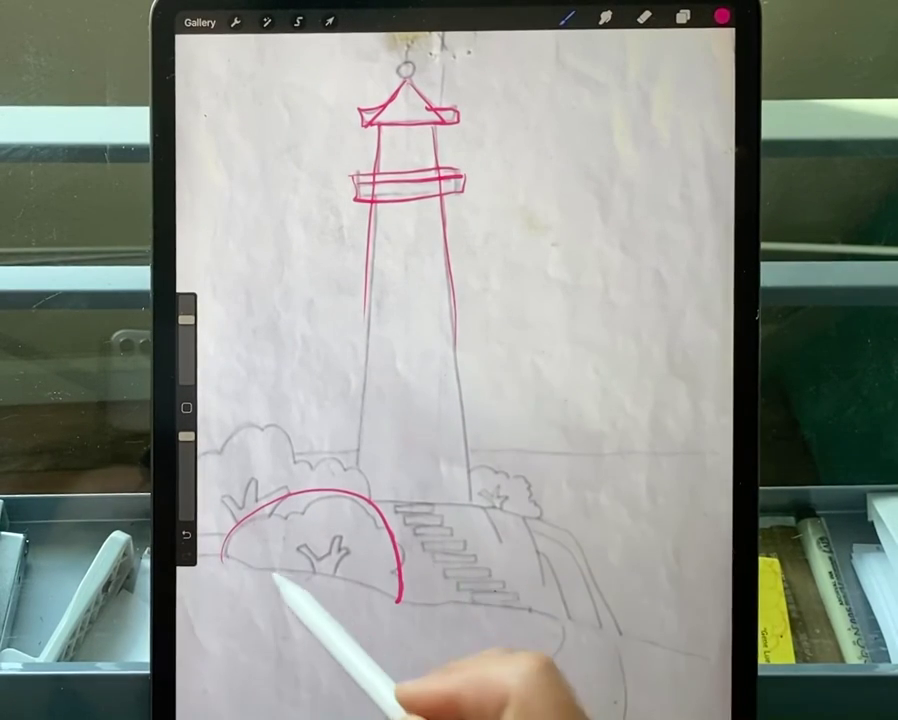
mouse_move(245, 510)
left_mouse_down()
mouse_move(313, 506)
mouse_move(388, 530)
left_mouse_up()
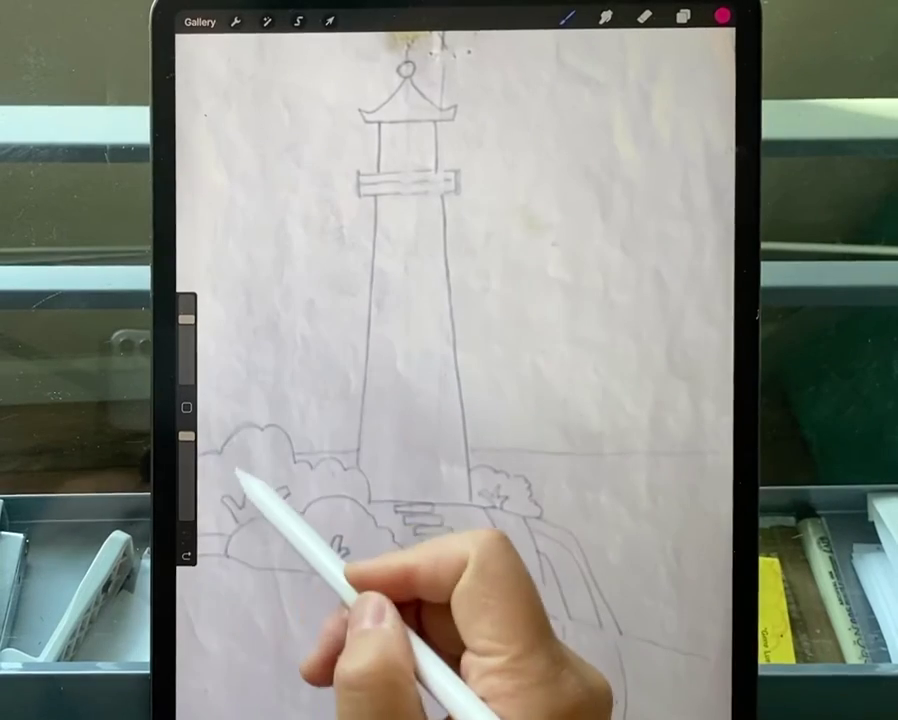
- Trace the left and lower bushes and the hilltop edge in pink, then return to the Gallery
mouse_move(202, 455)
left_mouse_down()
mouse_move(367, 462)
mouse_move(380, 490)
left_mouse_up()
left_click_drag(224, 555, 398, 600)
left_click_drag(372, 498, 600, 630)
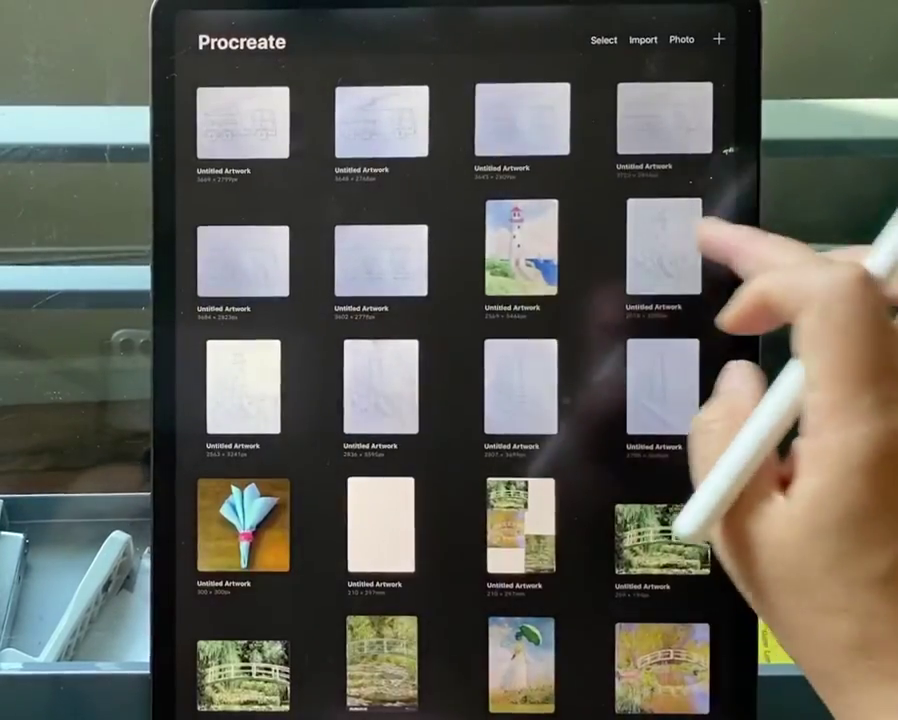
left_click(663, 250)
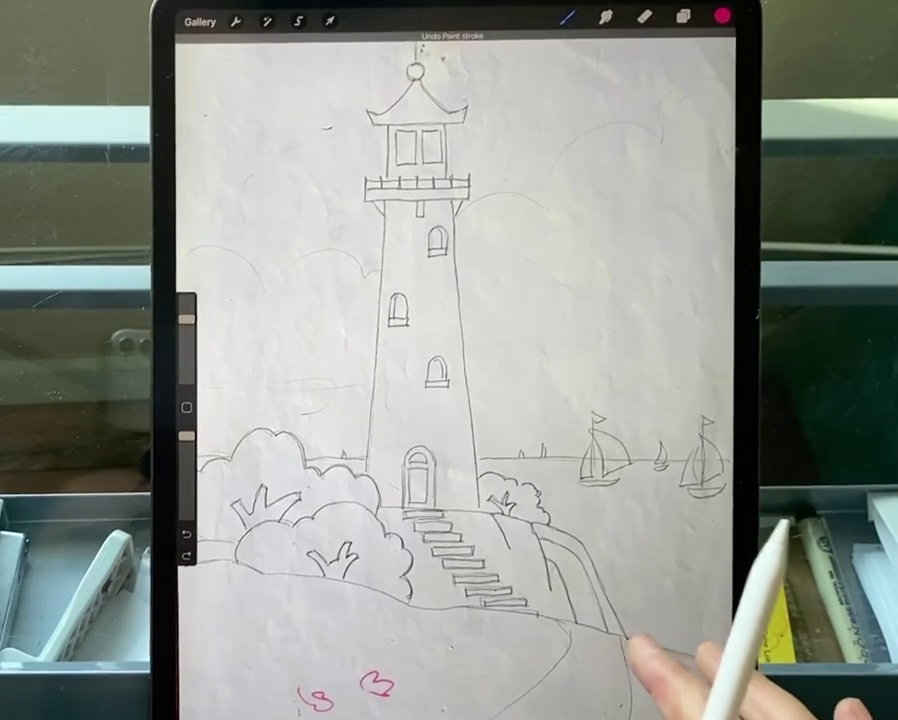
- Sketch pink cloud arcs in the left sky and right of the lighthouse top
mouse_move(184, 264)
left_mouse_down()
mouse_move(270, 288)
mouse_move(370, 272)
left_mouse_up()
left_click_drag(462, 215, 555, 210)
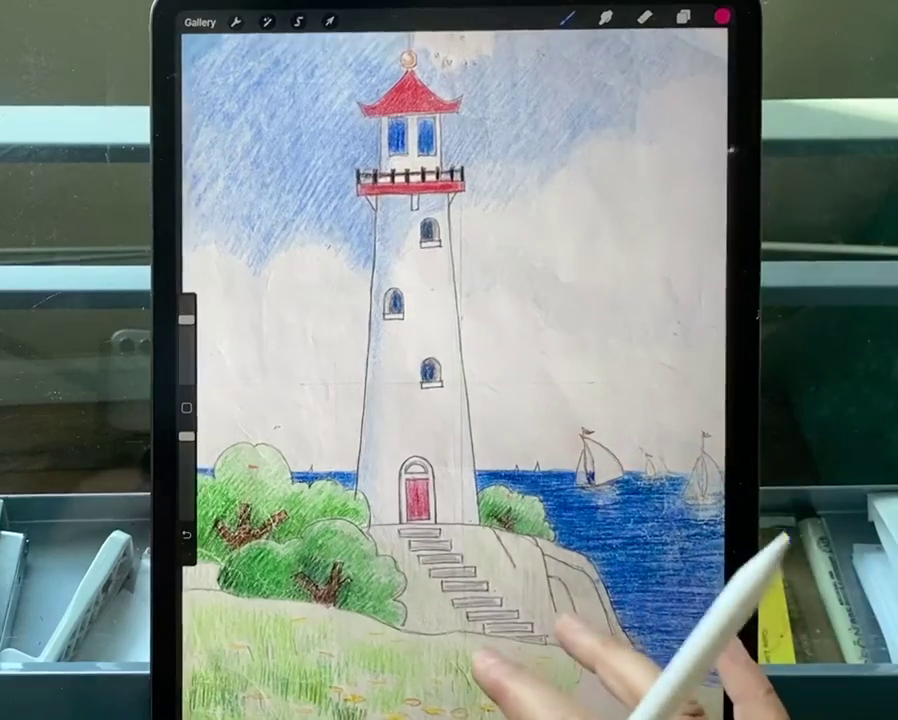
key("ctrl+z")
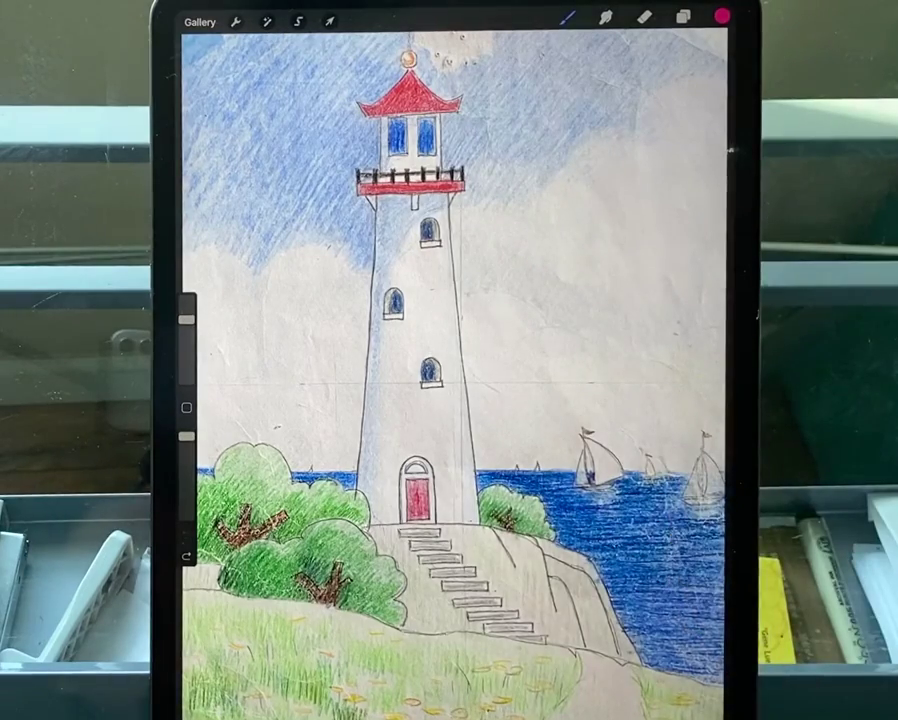
scroll(520, 560, "up", 3)
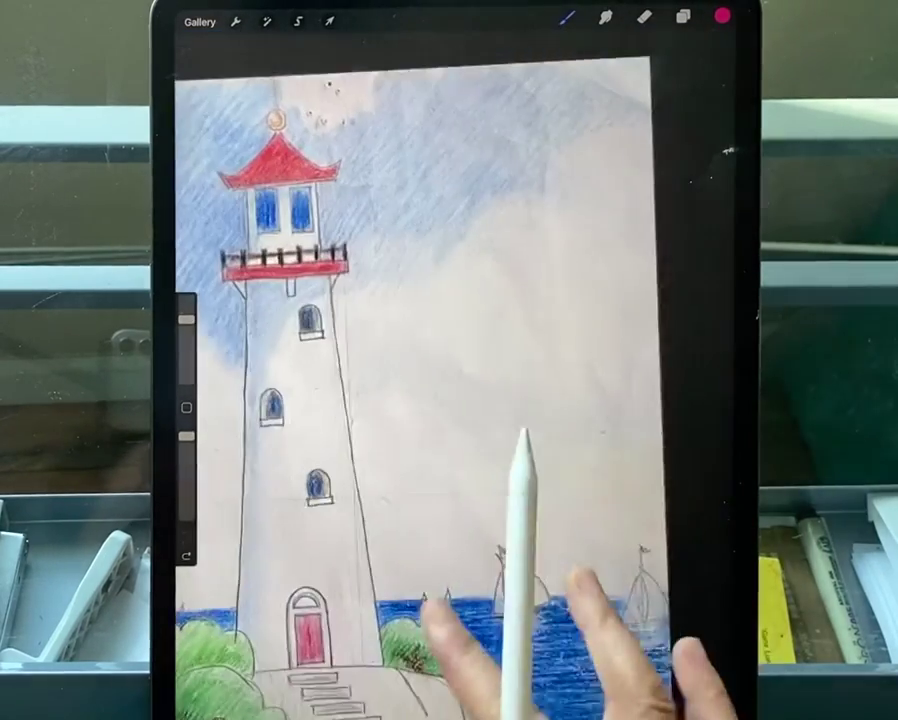
scroll(520, 560, "up", 1)
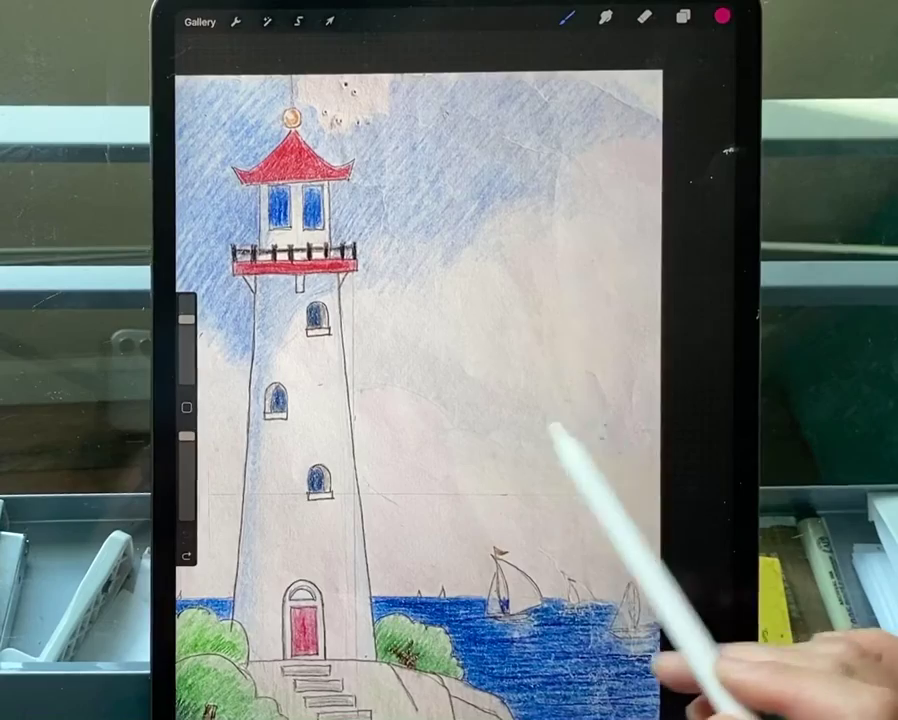
scroll(600, 600, "down", 3)
scroll(600, 560, "down", 1)
scroll(600, 560, "up", 1)
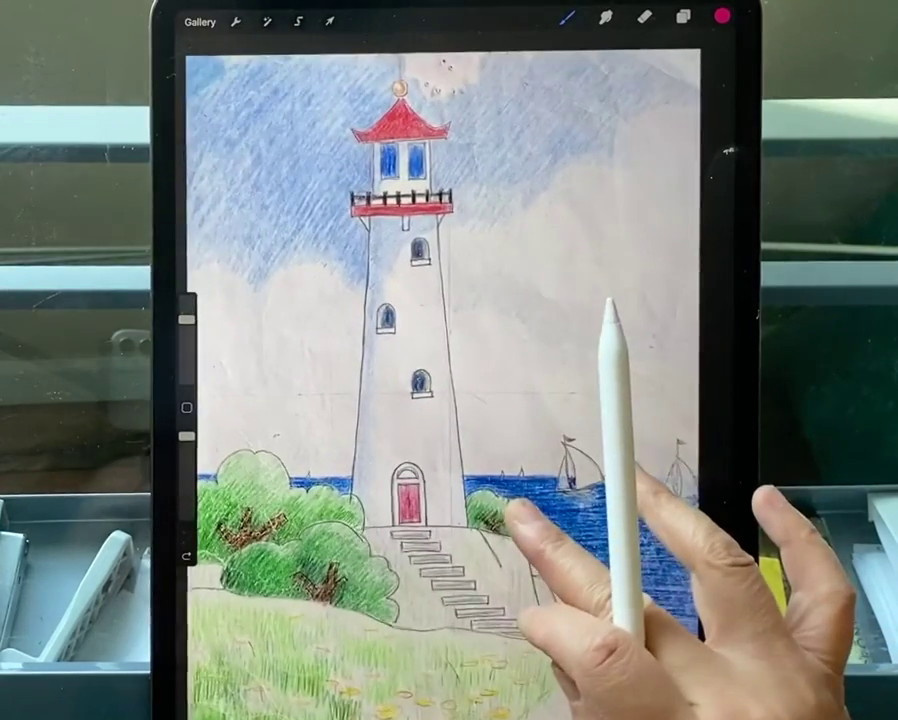